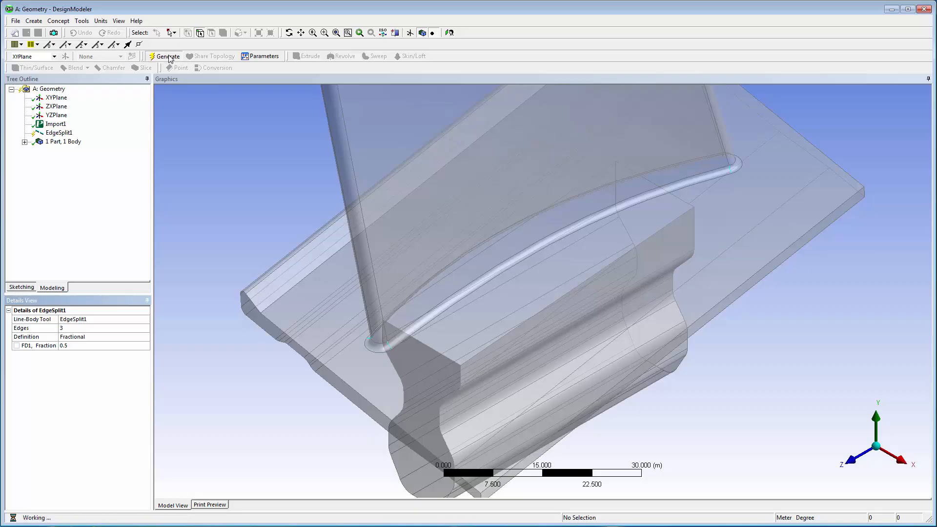
Step: Turn on vertex display and generate a new plane through three blade fillet vertices, two at one end and one at the other
left_click(119, 20)
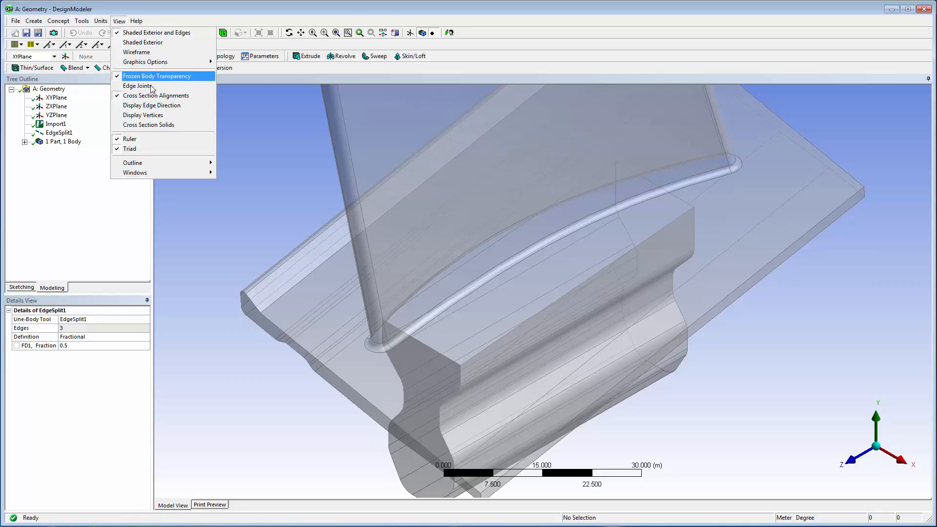
left_click(171, 115)
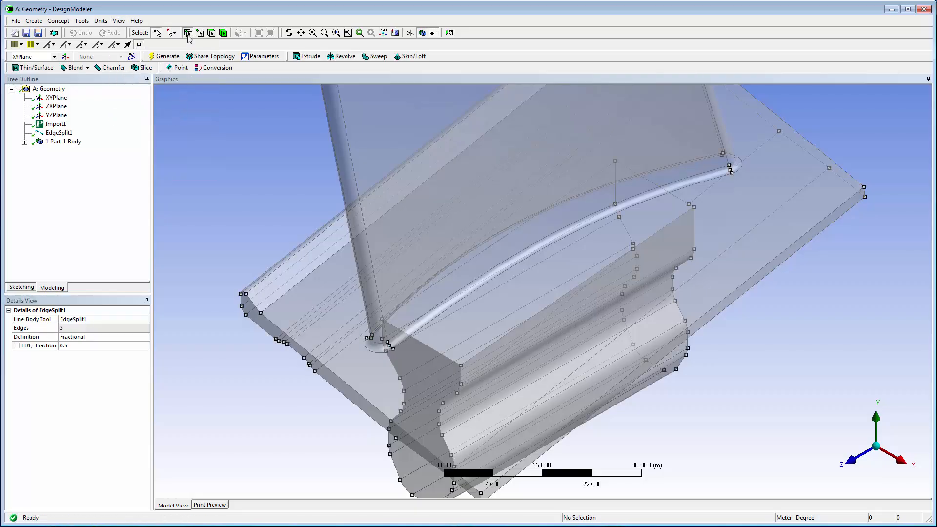
left_click(370, 337)
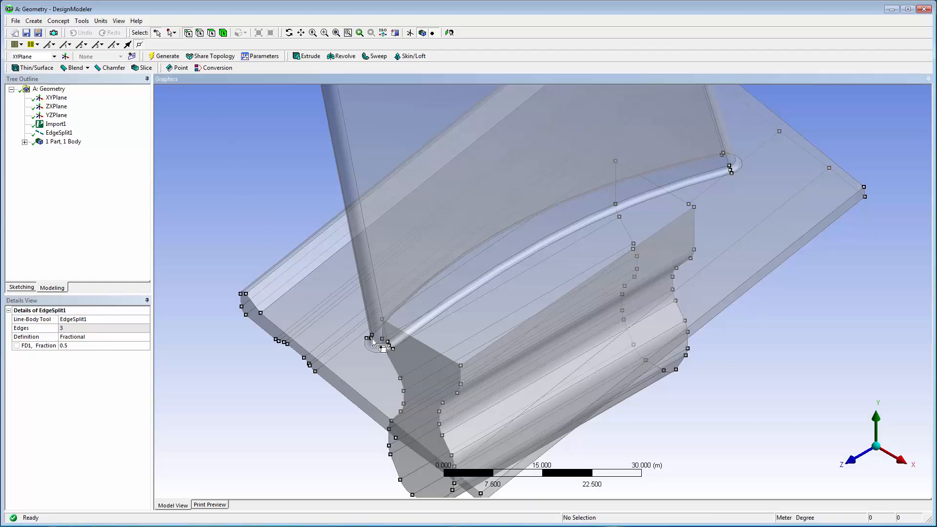
left_click(389, 346, "ctrl")
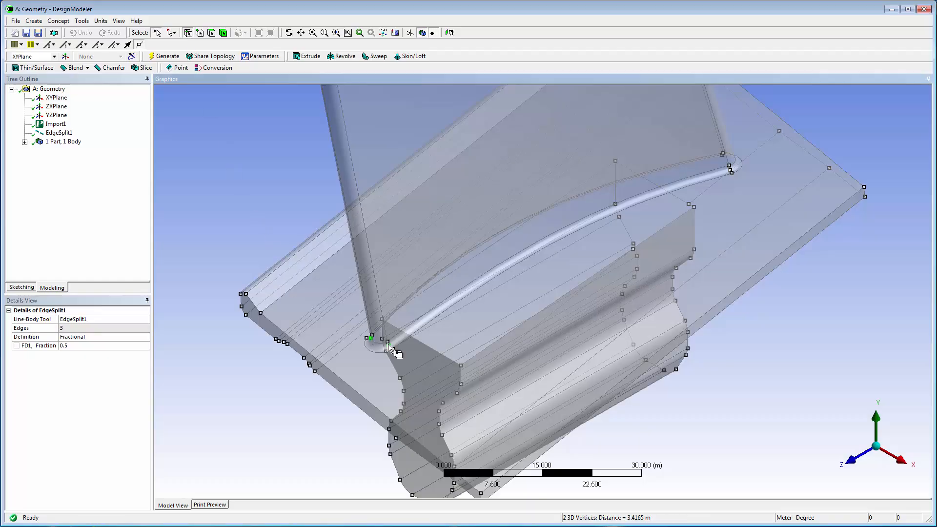
left_click(730, 169, "ctrl")
left_click(36, 21)
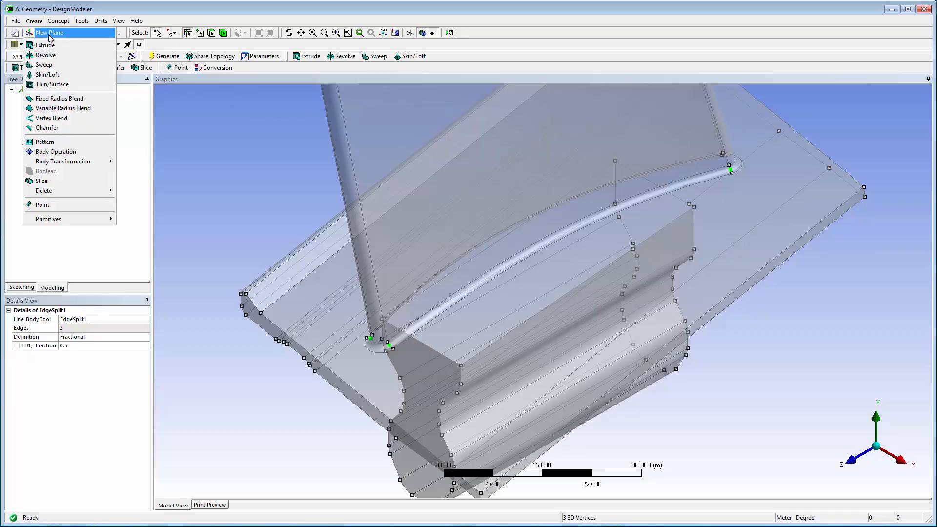
left_click(50, 35)
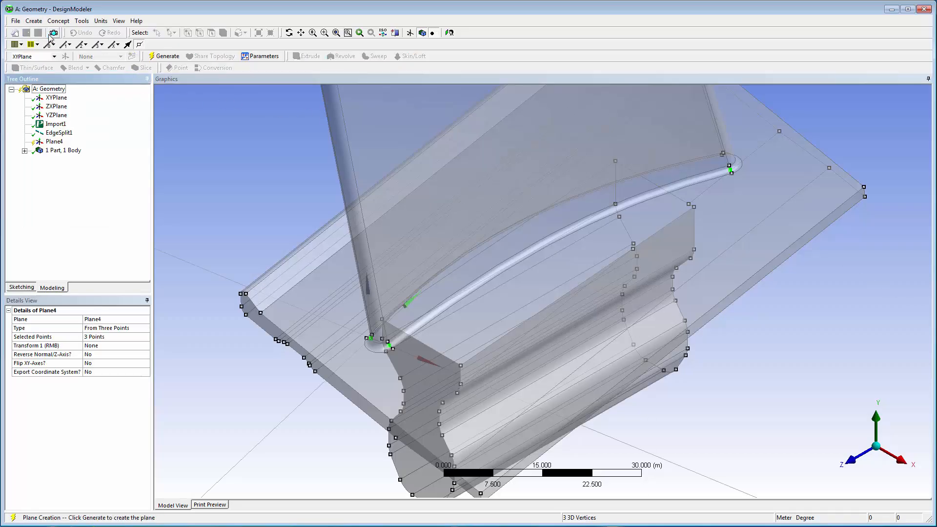
left_click(166, 57)
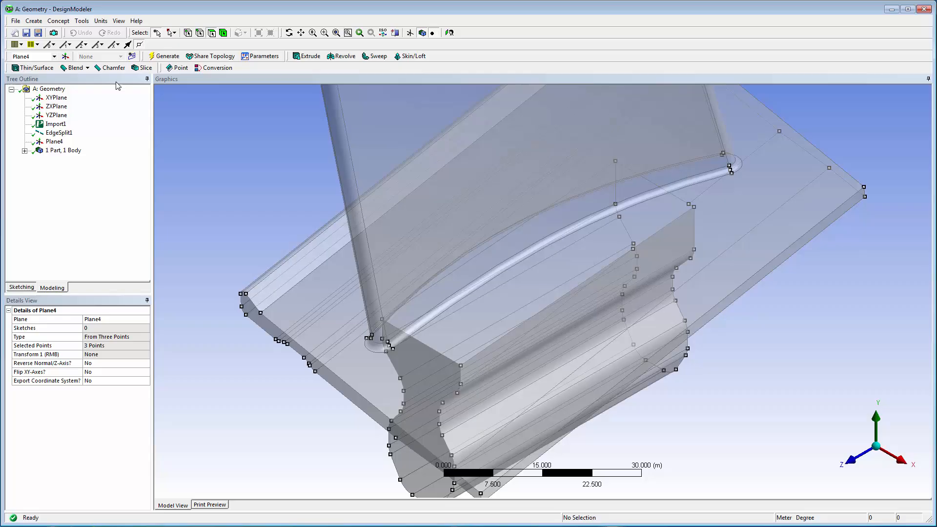
Step: Slice all bodies by plane, using Plane4 at the blade fillet as the base plane
left_click(35, 21)
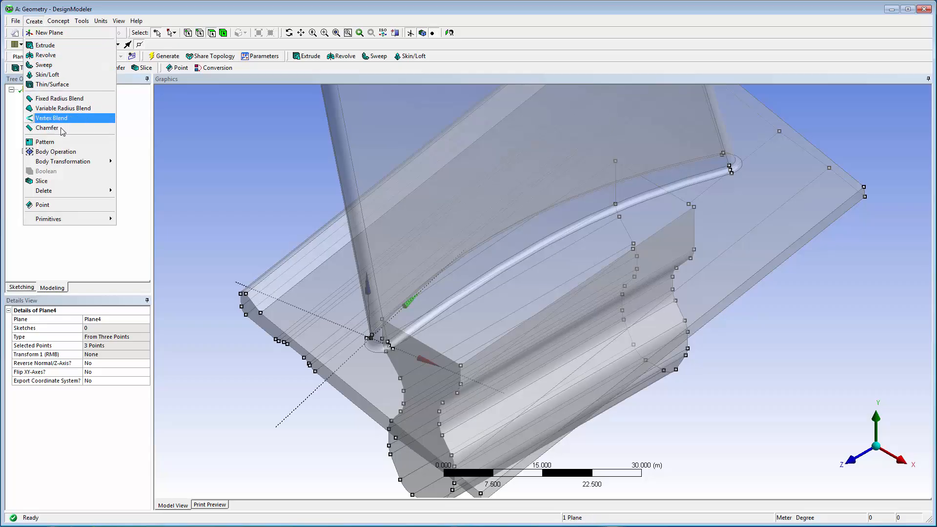
left_click(67, 182)
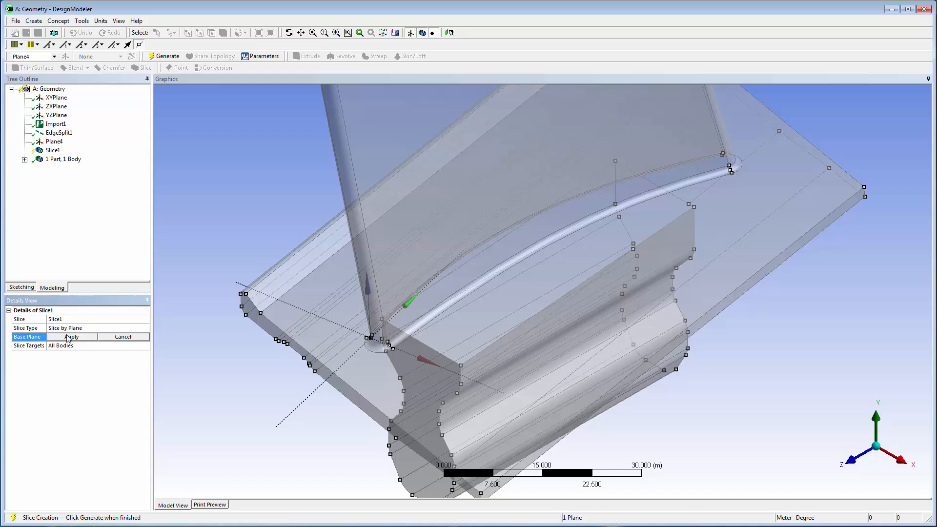
left_click(69, 337)
left_click(171, 56)
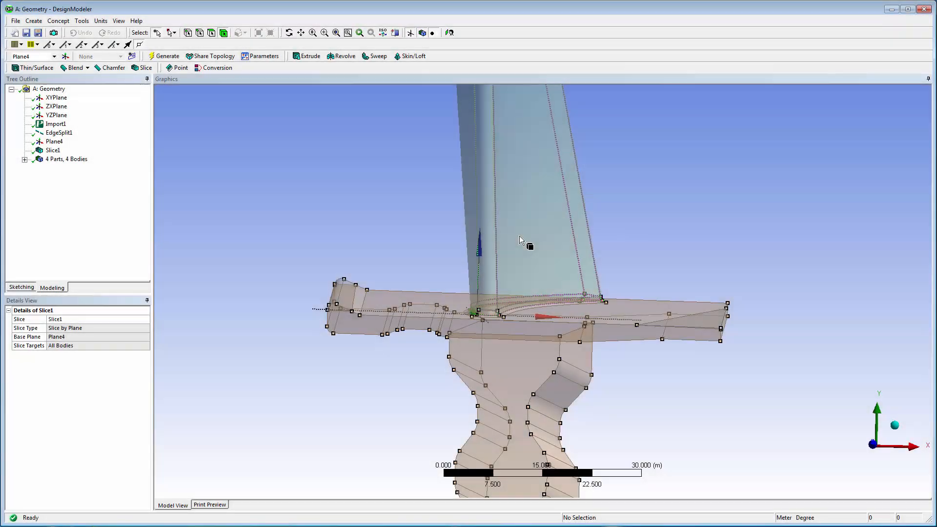
Step: Hide the blade body above the platform
left_click(519, 236)
right_click(519, 235)
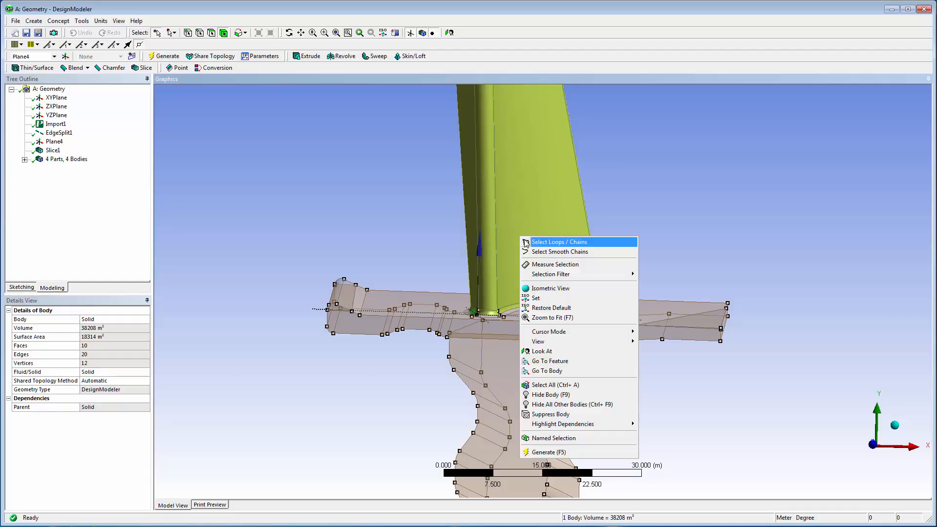
left_click(565, 397)
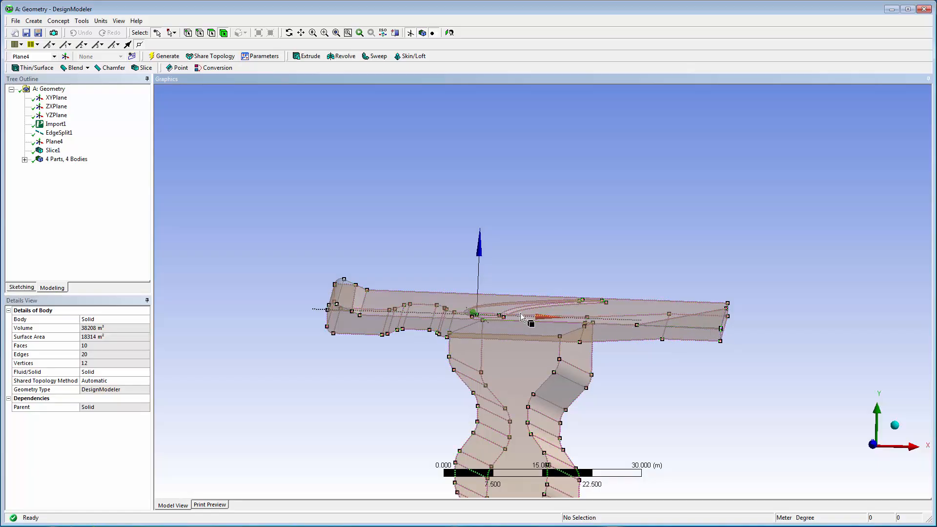
Step: Unite the platform-and-root body and the two small sliced-off end pieces with a Boolean operation
left_click(344, 303)
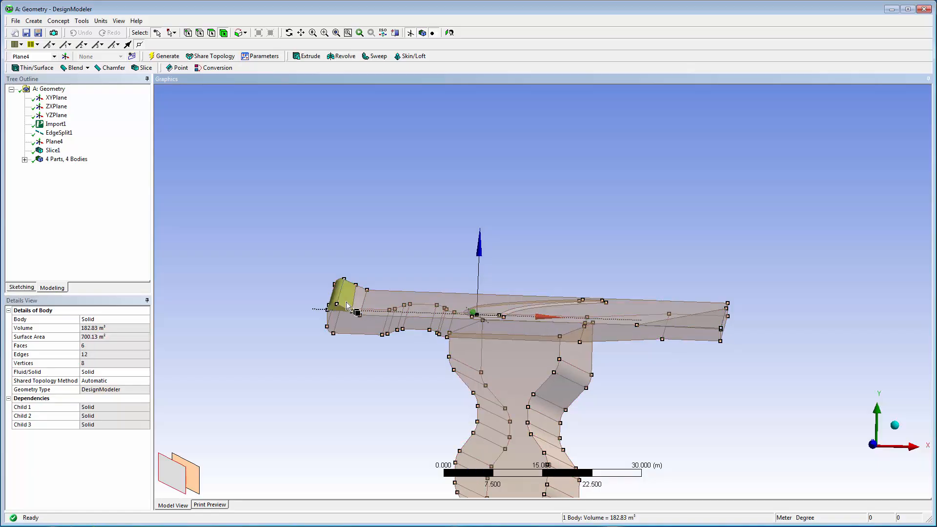
left_click(359, 327, "ctrl")
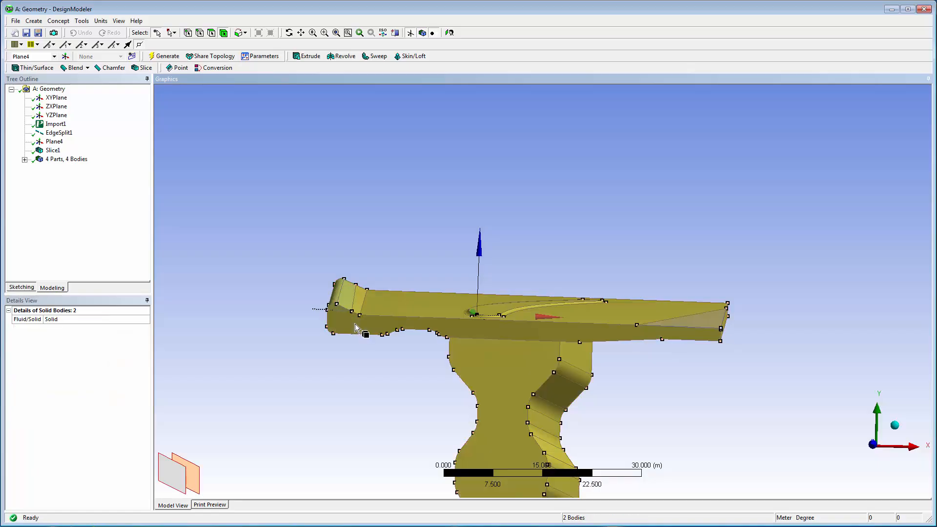
left_click(698, 330, "ctrl")
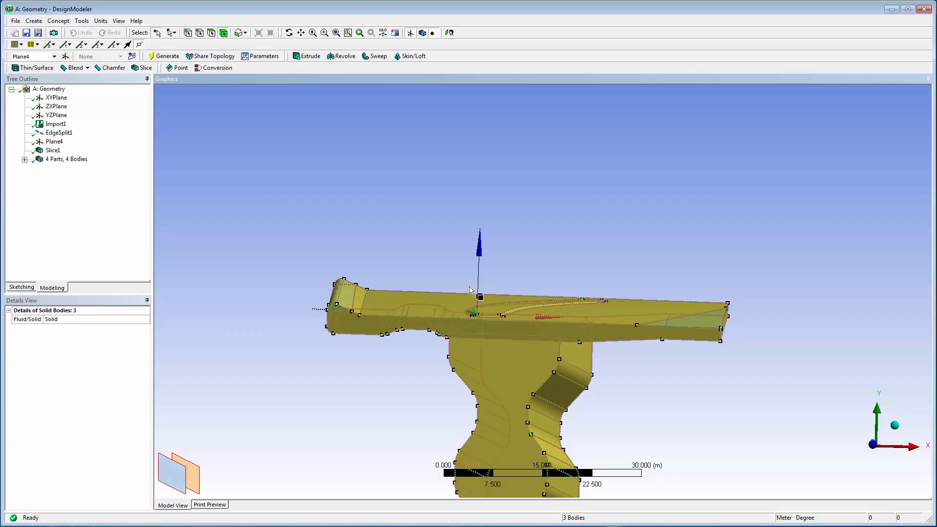
left_click(34, 21)
left_click(66, 171)
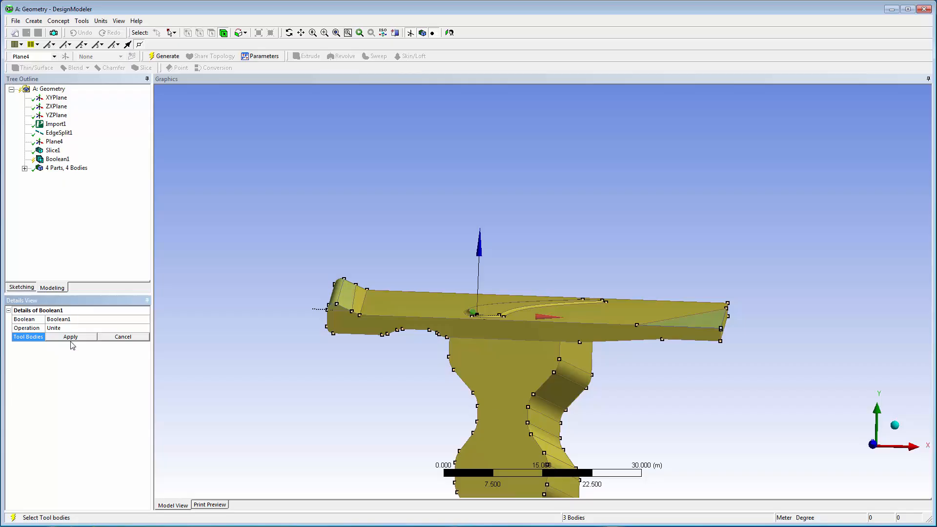
left_click(70, 337)
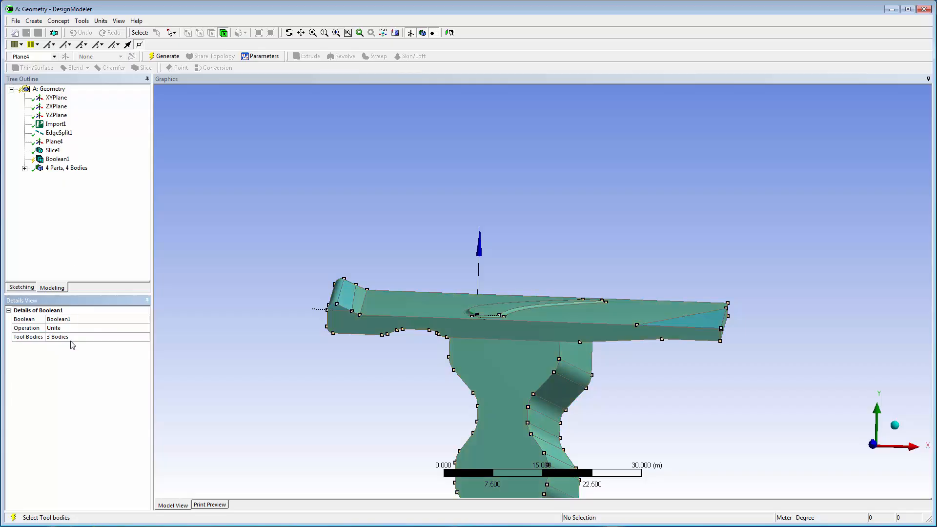
left_click(163, 56)
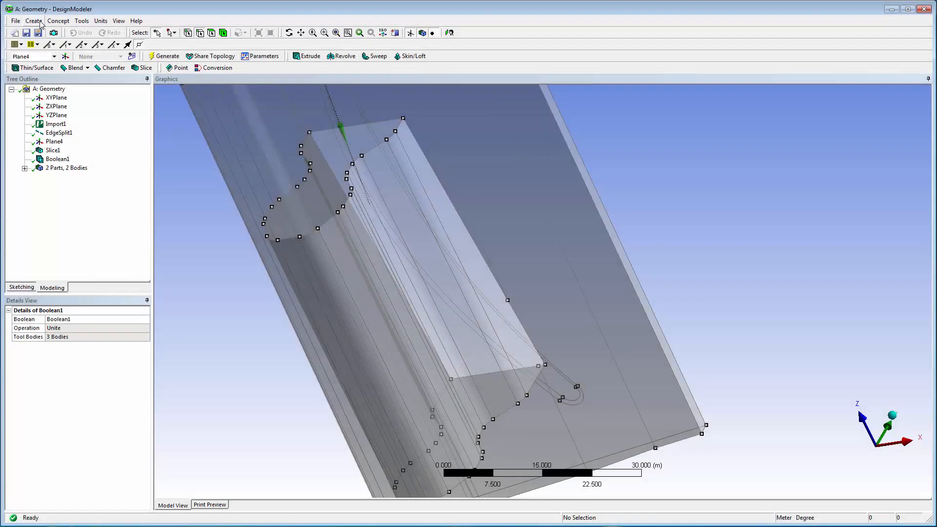
Step: Start a new slice feature and set its type to Slice By Edge Loop
left_click(40, 22)
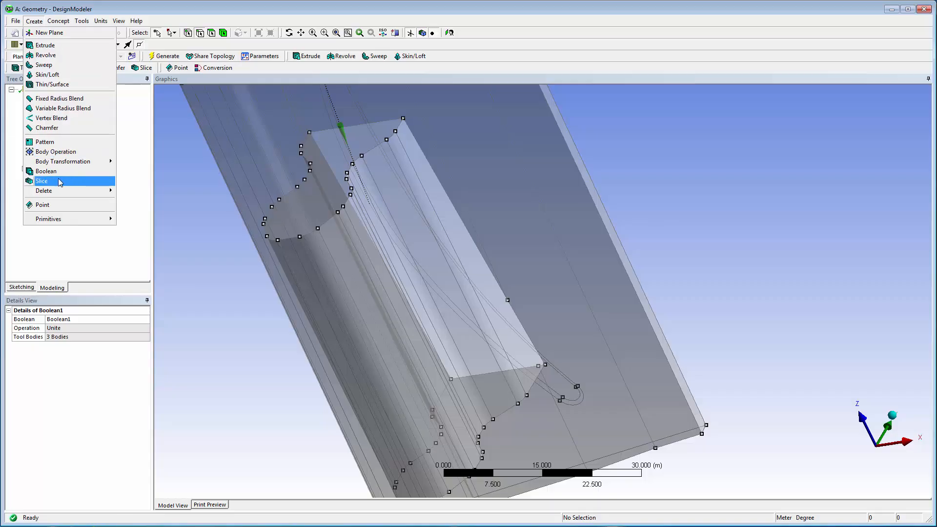
left_click(42, 181)
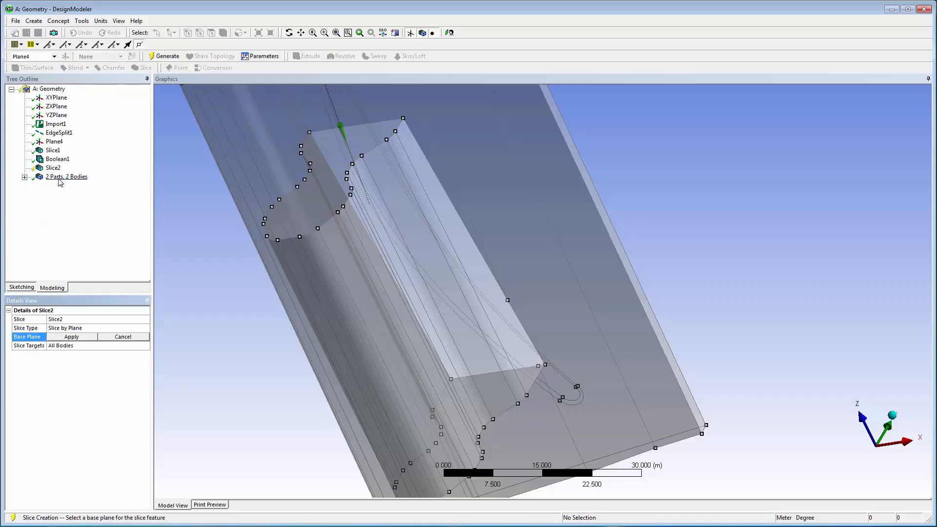
left_click(144, 330)
left_click(145, 329)
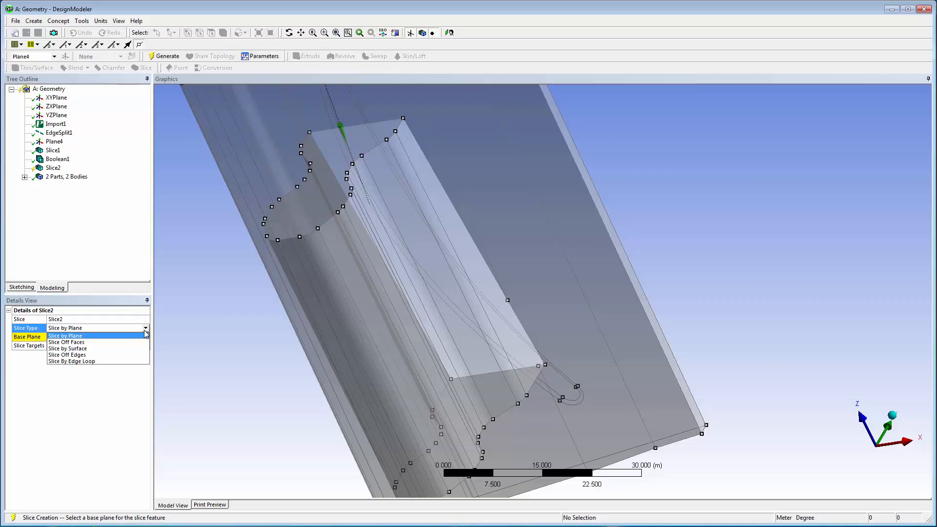
left_click(145, 361)
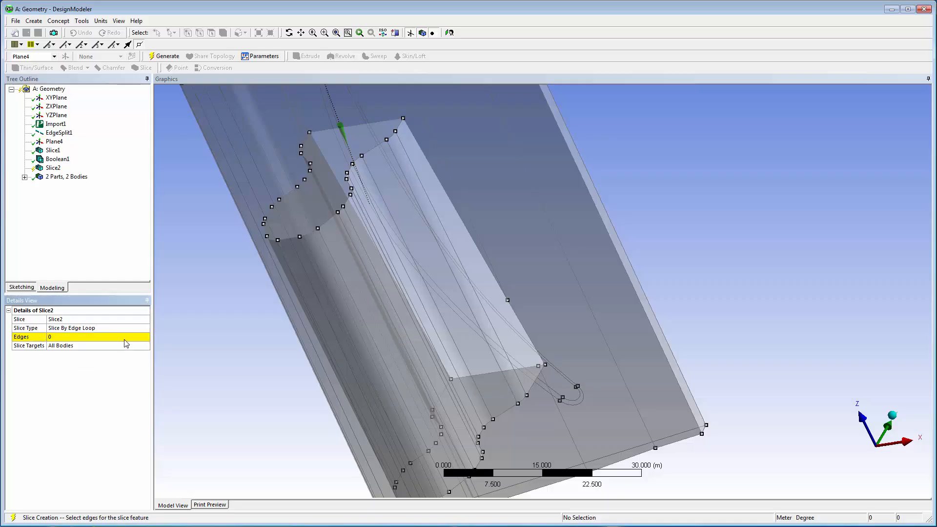
Step: Pick four edges where the root meets the platform, extend the selection to limits, and generate the edge-loop slice on all bodies
left_click(125, 338)
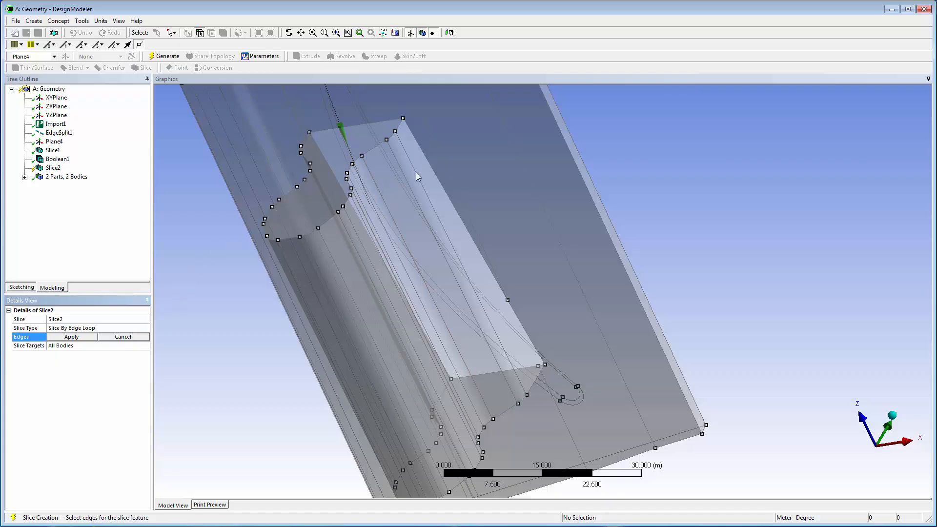
left_click(432, 171)
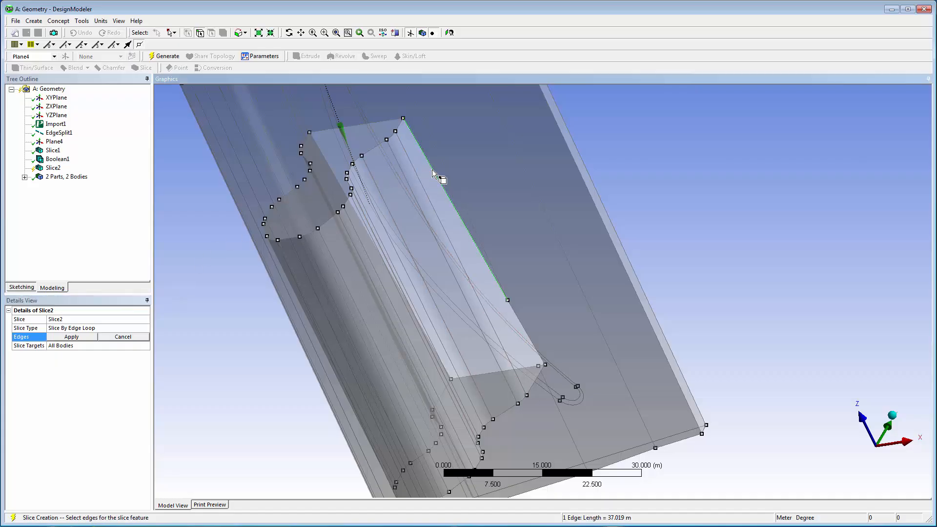
left_click(382, 122, "ctrl")
left_click(355, 182, "ctrl")
left_click(467, 375, "ctrl")
left_click(246, 33)
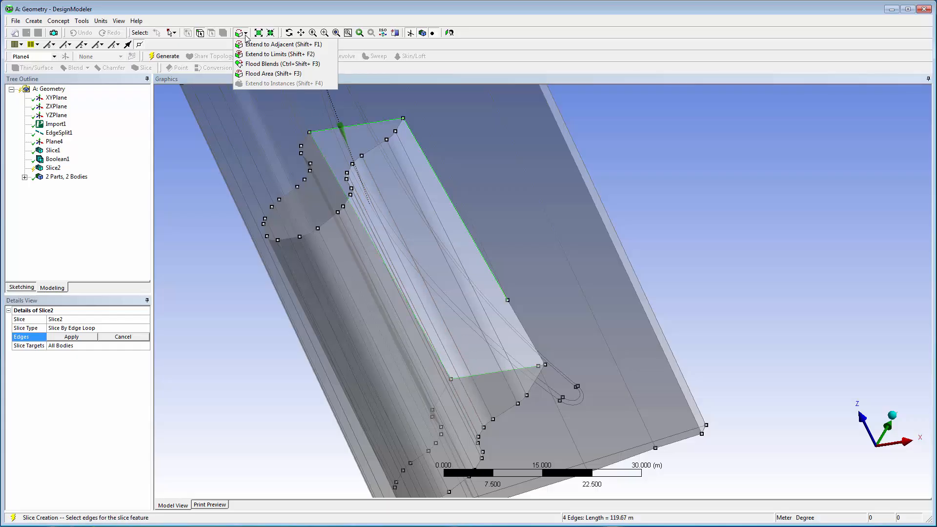
left_click(254, 54)
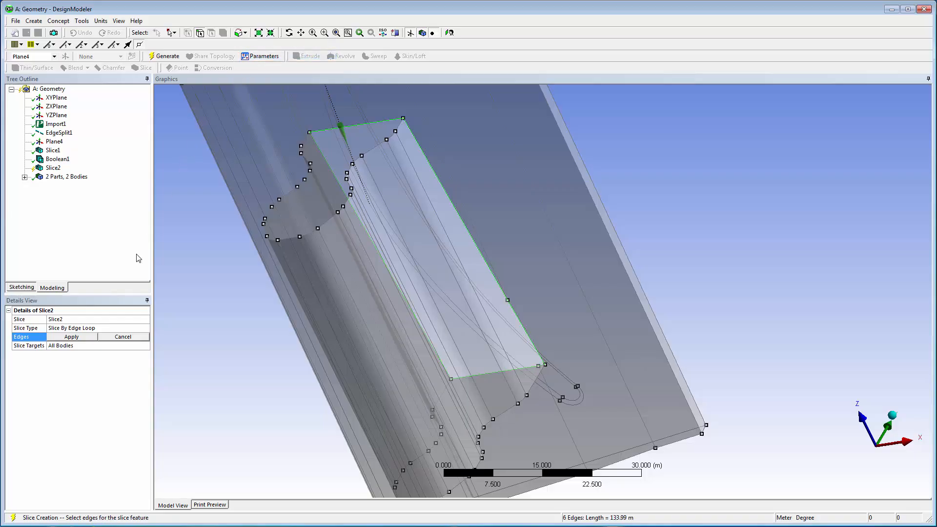
left_click(89, 338)
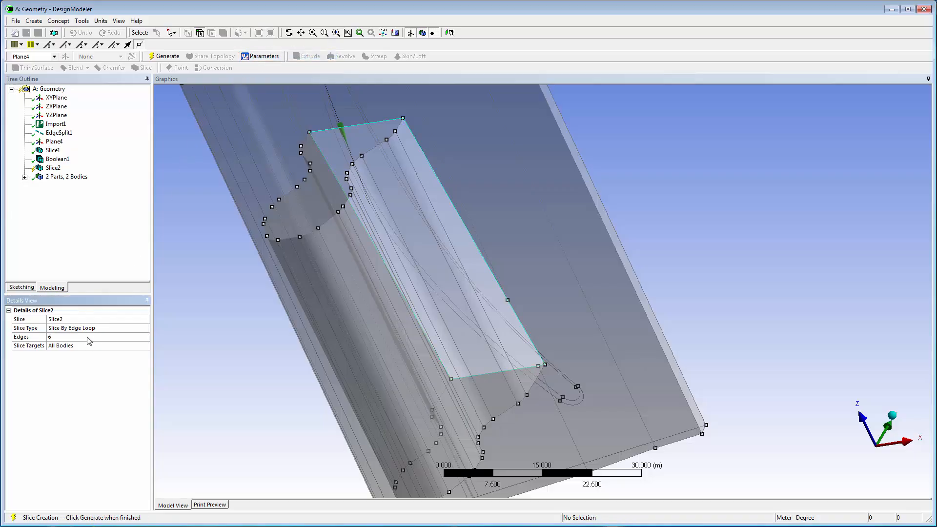
left_click(167, 56)
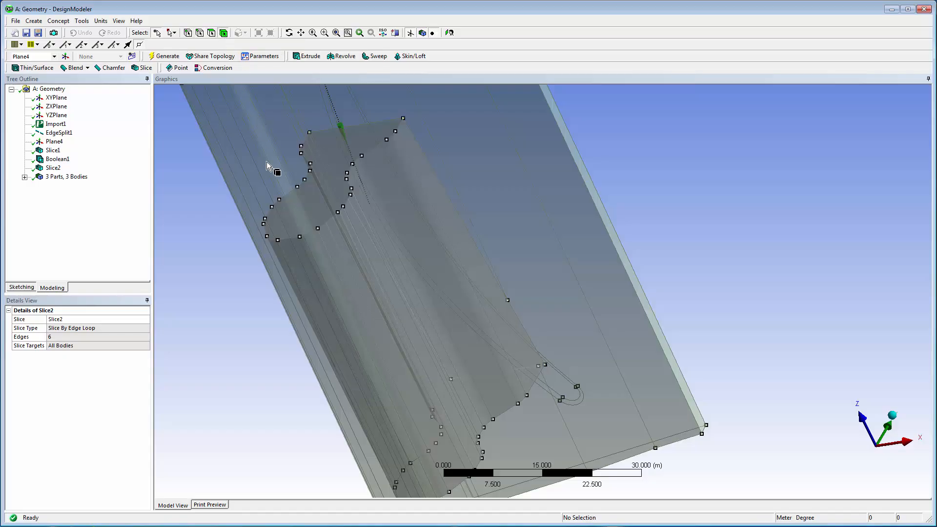
Step: Hide the root body beneath the platform
left_click(306, 256)
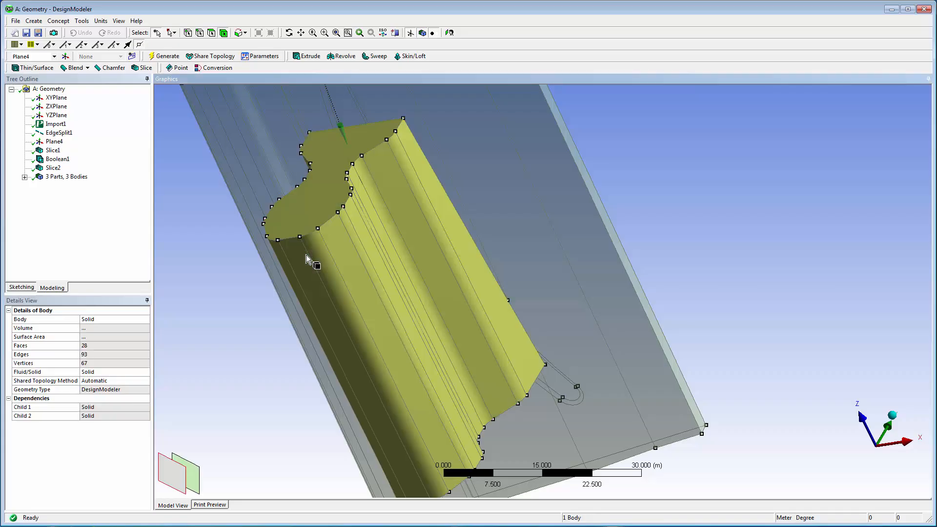
right_click(306, 256)
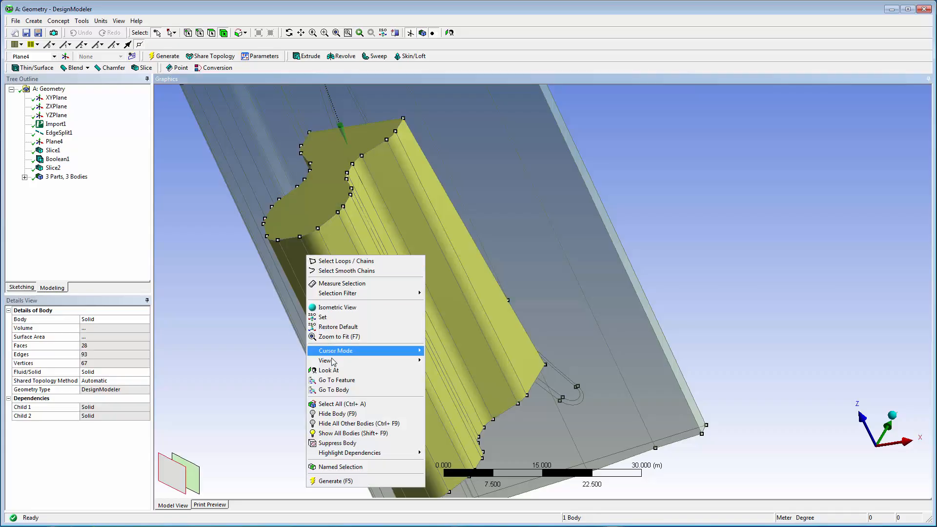
left_click(336, 414)
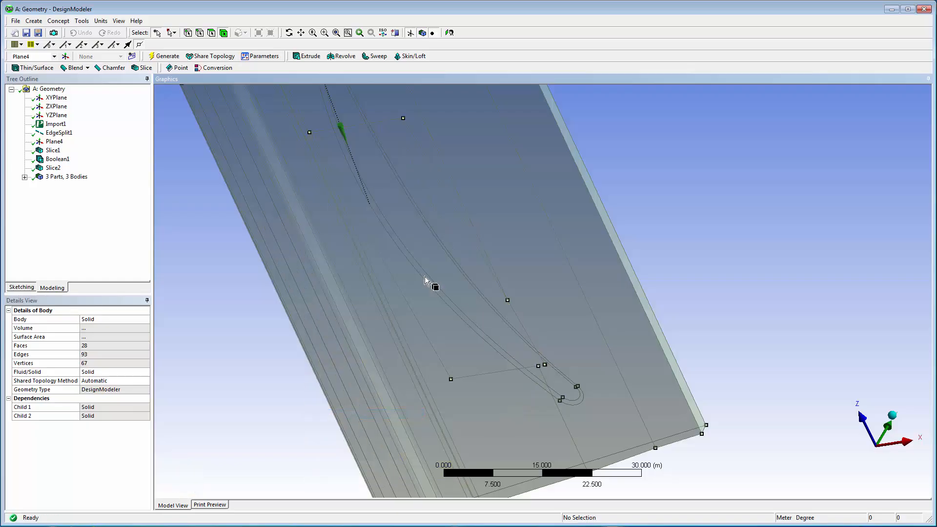
Step: Select the four edges of the root outline on the platform's underside and extend the selection to limits
left_click(200, 33)
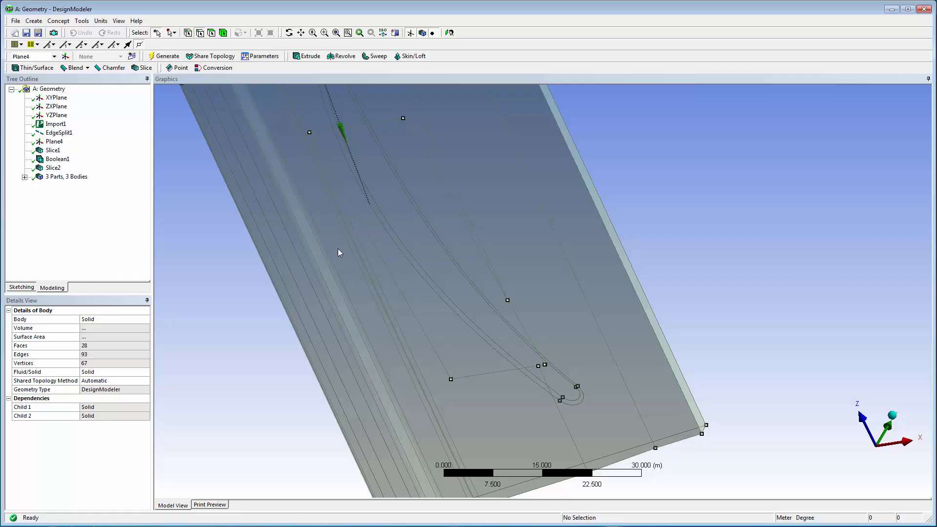
left_click(379, 253)
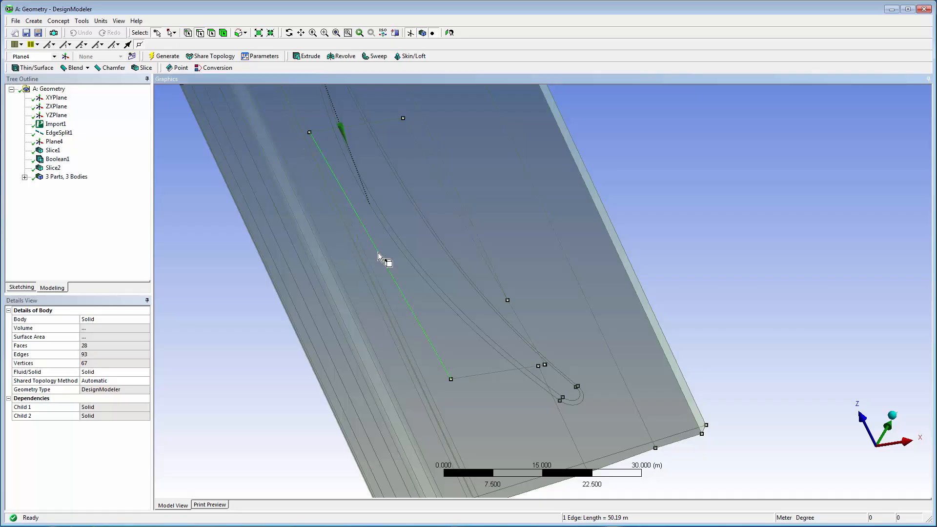
left_click(470, 376, "ctrl")
left_click(353, 126, "ctrl")
left_click(432, 166, "ctrl")
left_click(245, 33)
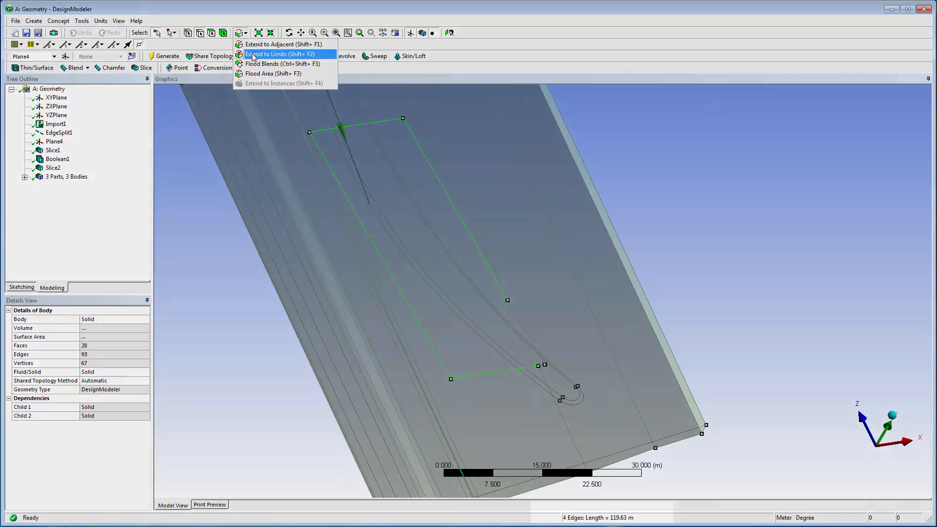
left_click(253, 56)
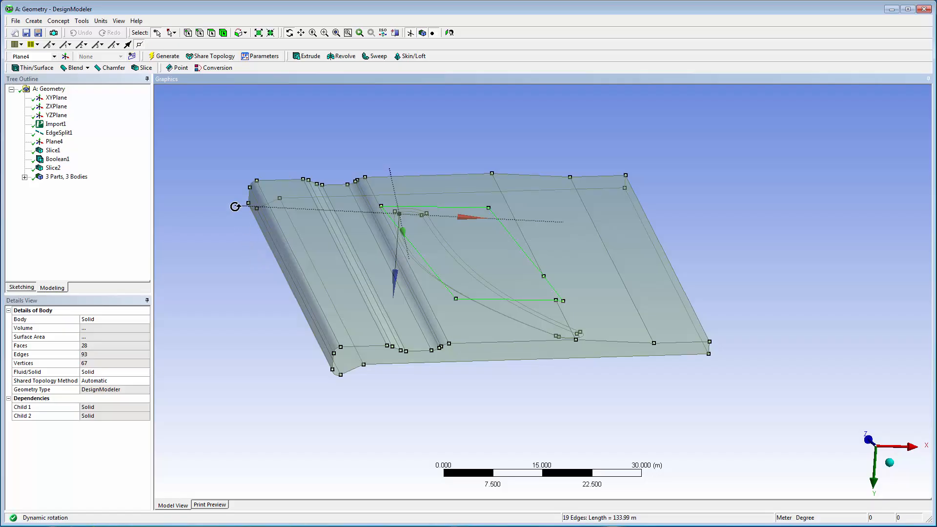
Step: Start an extrude from the selected root-outline edges and set its operation to Slice Material
left_click(33, 21)
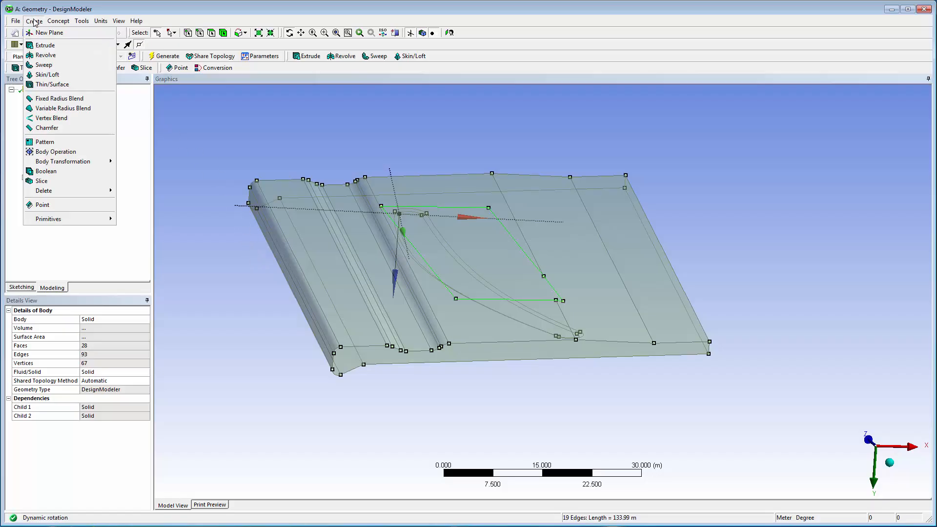
left_click(51, 48)
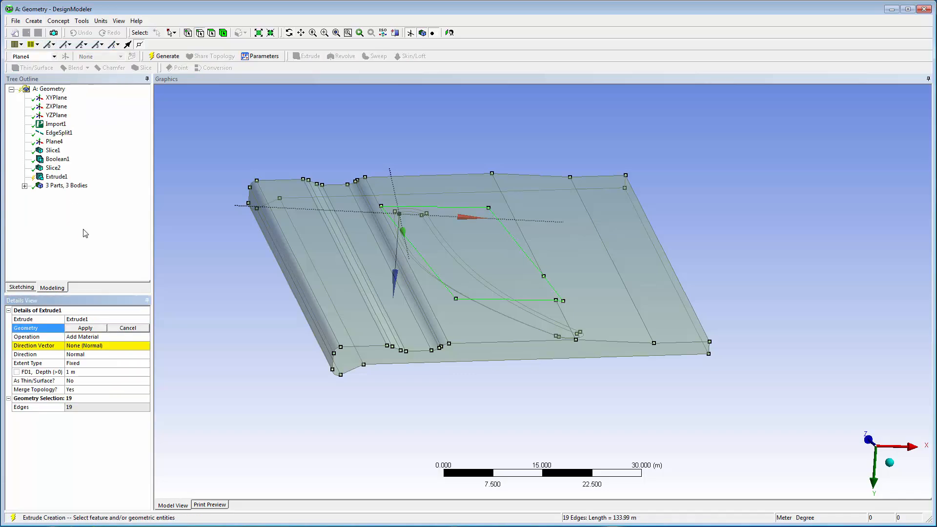
left_click(144, 336)
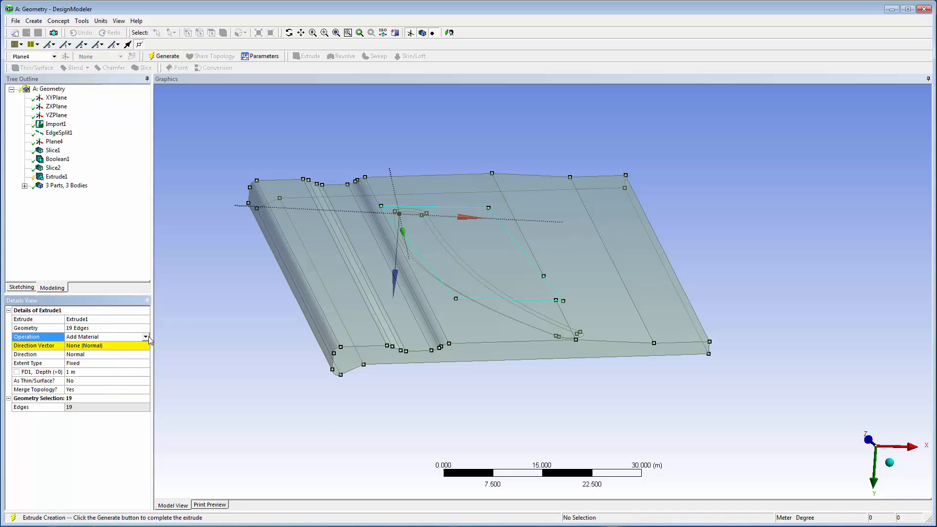
left_click(145, 337)
left_click(146, 357)
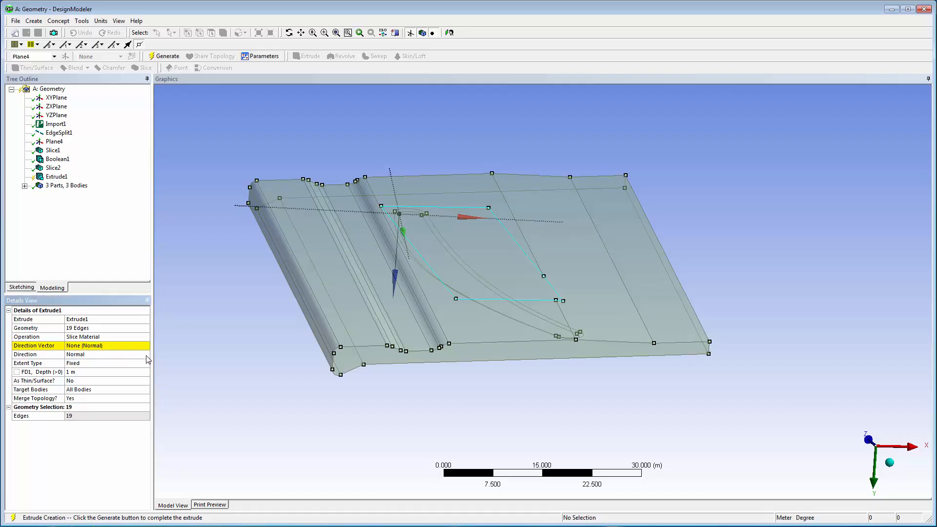
Step: Use the short vertical edge at the platform's corner as the extrude direction vector, flipped to point toward the blade side
left_click(144, 345)
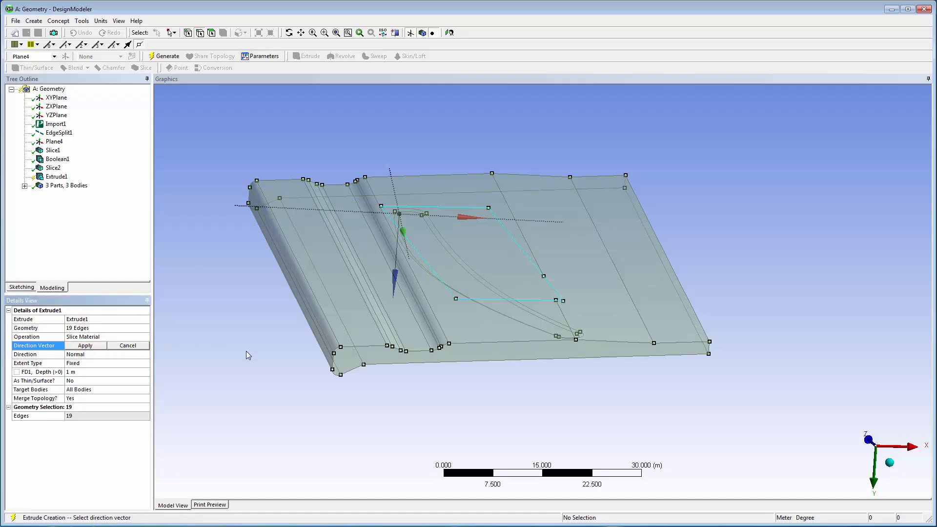
left_click(710, 349)
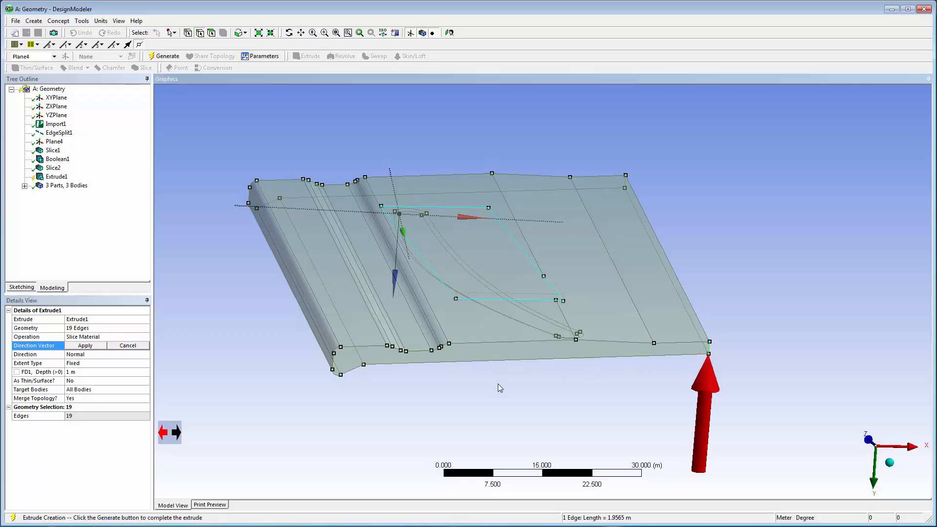
left_click(176, 432)
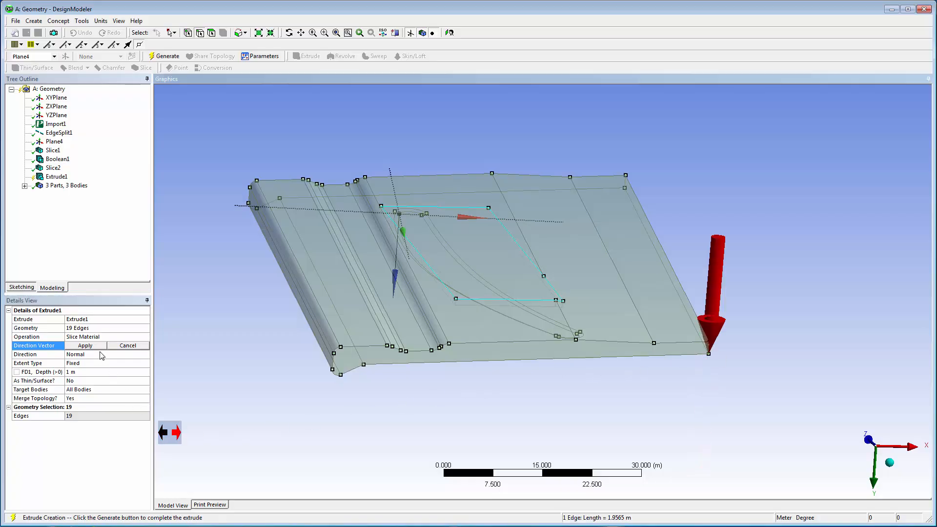
left_click(86, 345)
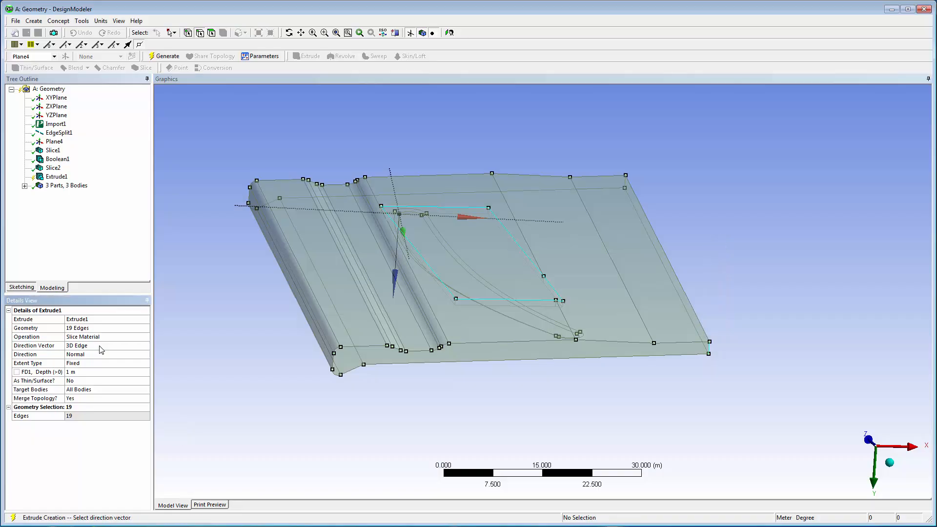
Step: Set the extrude's extent to Through All and make it thin/surface with 0 m inward and outward thickness
left_click(148, 365)
left_click(147, 365)
left_click(147, 378)
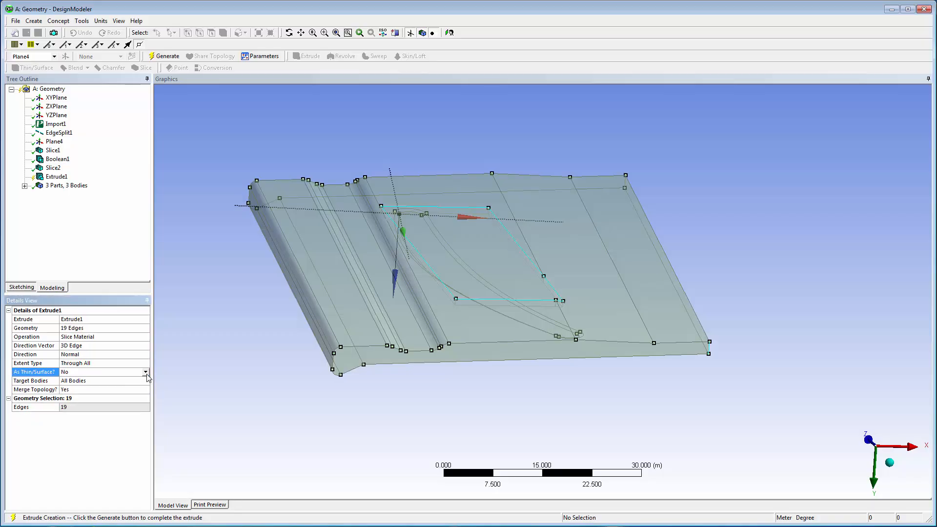
left_click(146, 374)
left_click(147, 385)
left_click(146, 381)
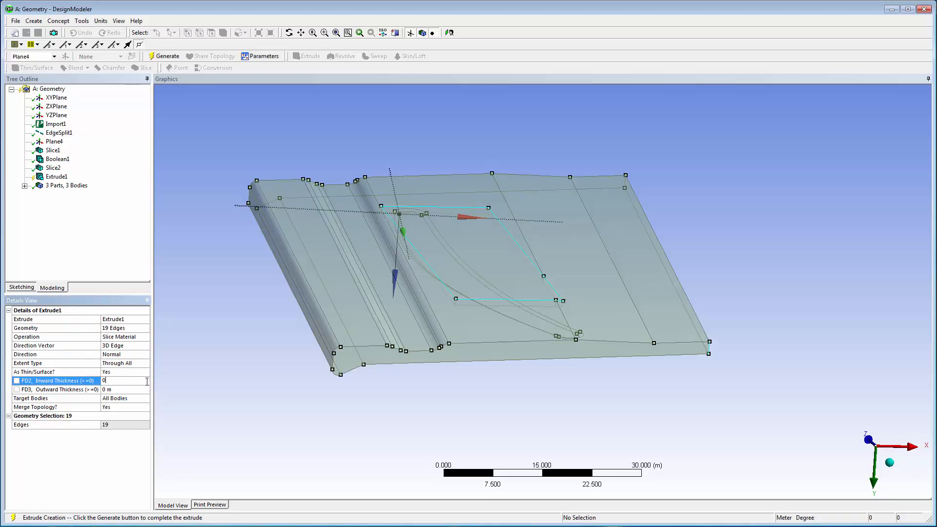
Step: Limit the slicing extrude to selected bodies, pick the platform body as the target, and generate it
left_click(146, 399)
left_click(122, 412)
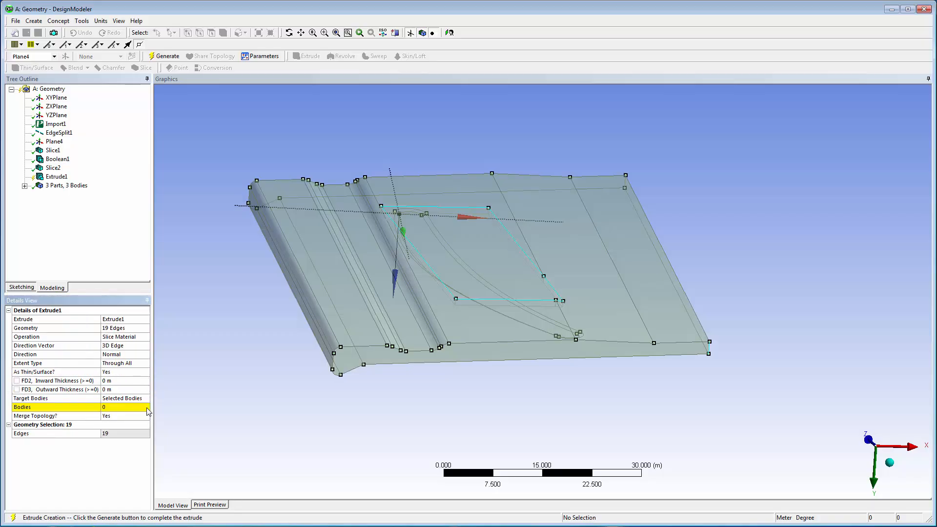
left_click(335, 328)
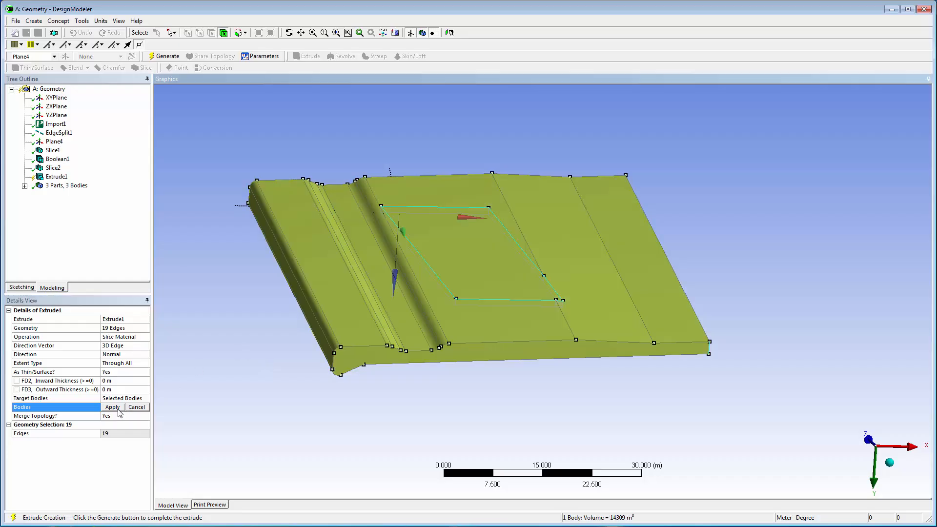
left_click(119, 408)
left_click(164, 57)
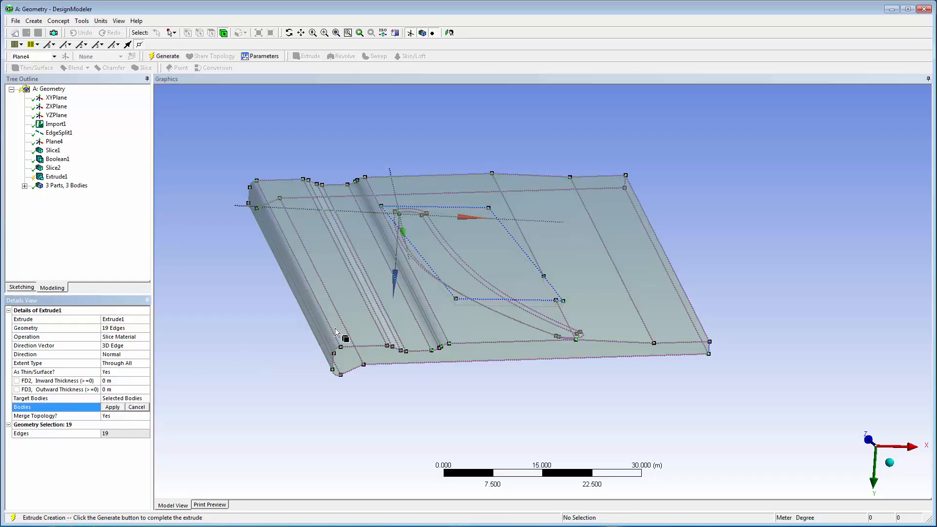
left_click(119, 408)
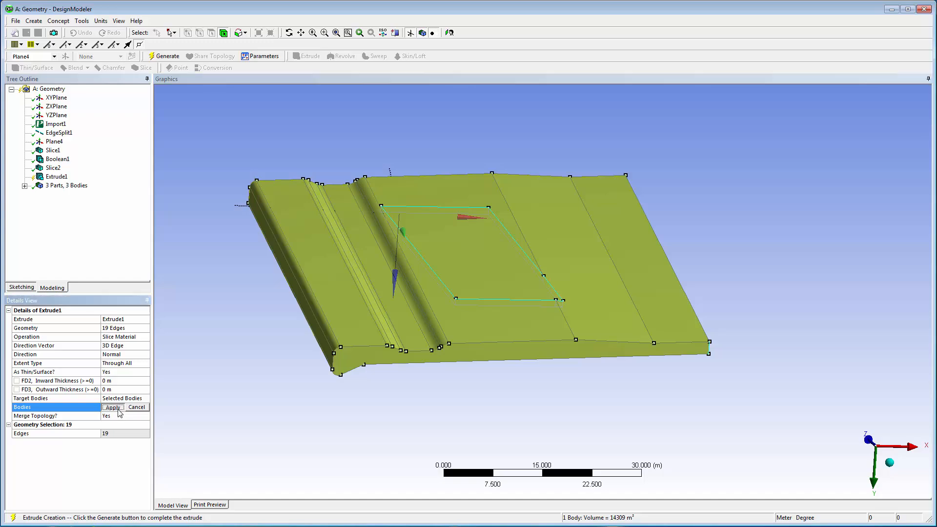
left_click(167, 57)
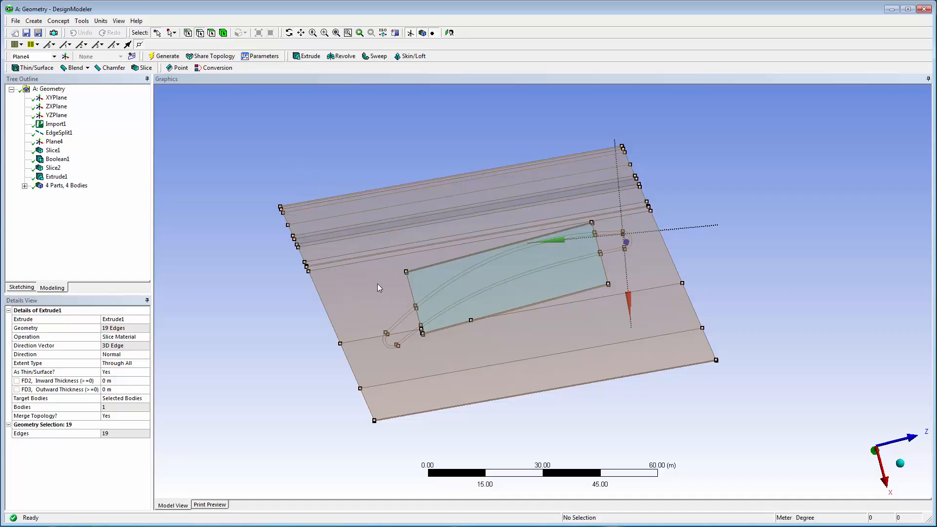
Step: Select the six blade-outline edges lying outside the root footprint at both ends and assign them as geometry of a new extrude
left_click(388, 345, "ctrl")
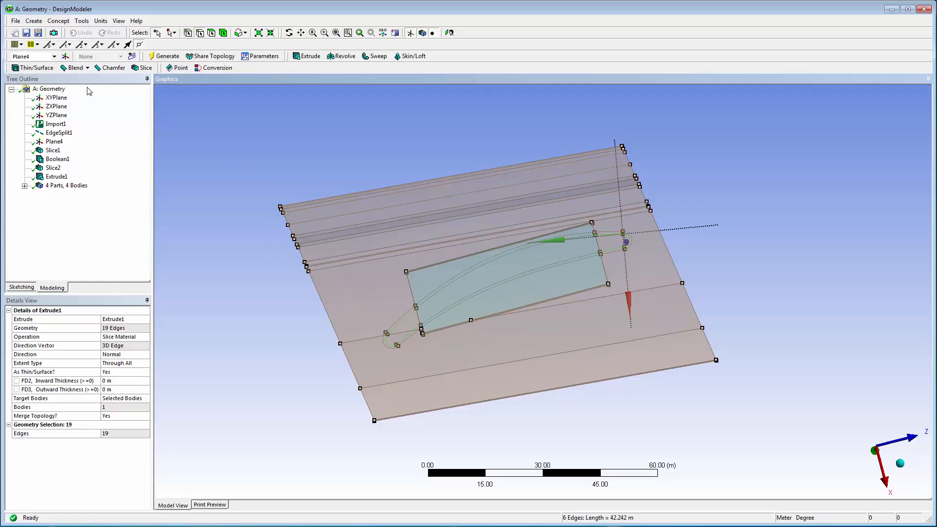
left_click(33, 20)
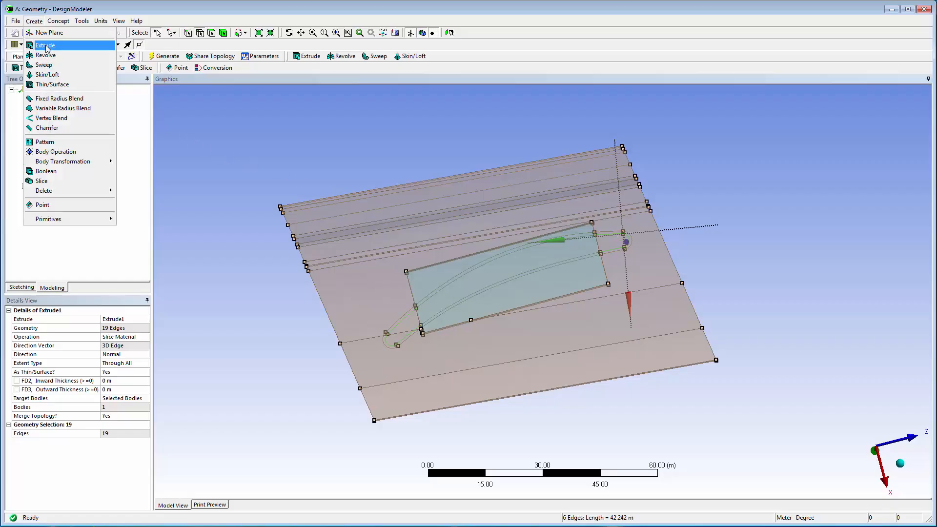
left_click(47, 45)
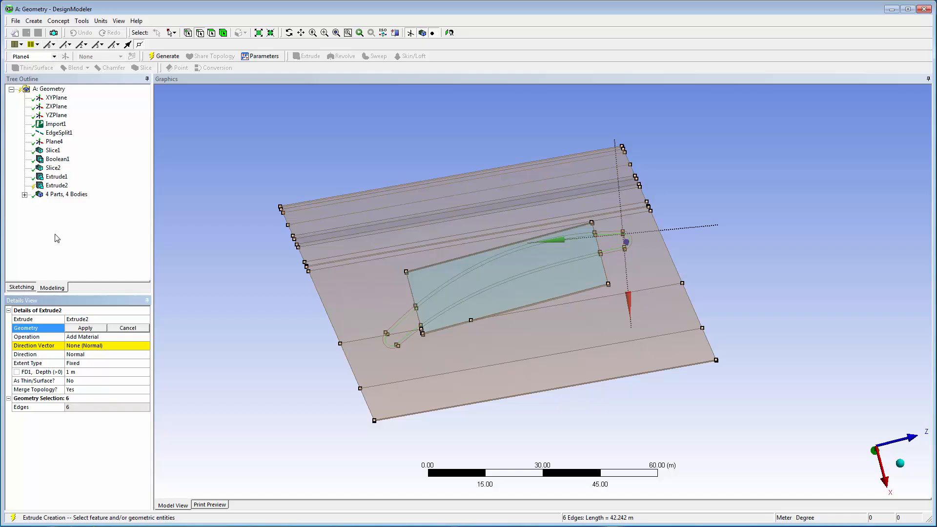
left_click(93, 328)
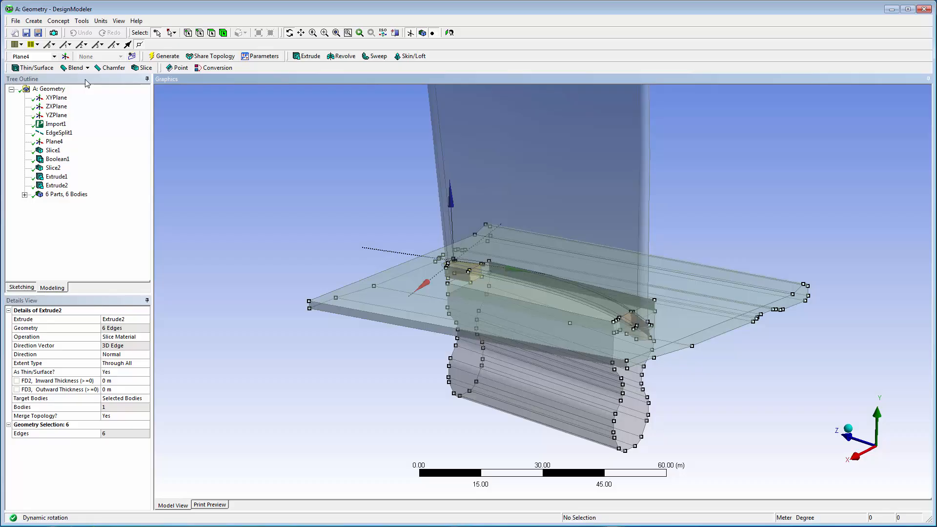
Step: Colour the model's edges by connection
left_click(35, 44)
left_click(51, 69)
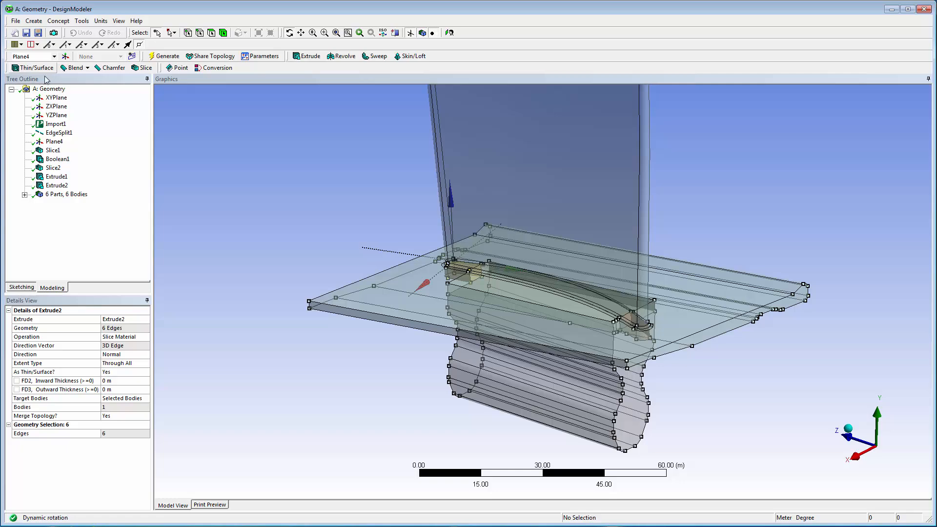
Step: Form one new part from all six solid bodies and generate a Share Topology feature with the Automatic method
left_click(24, 195)
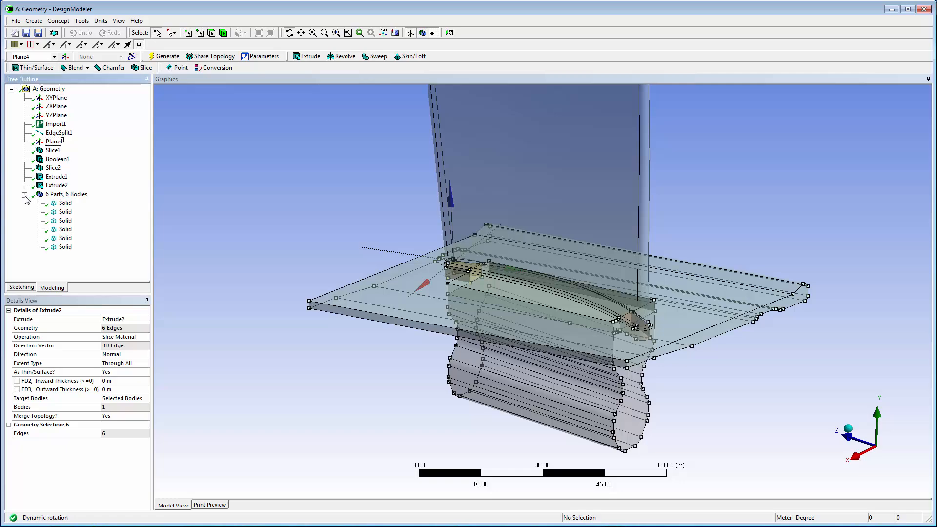
left_click(66, 203)
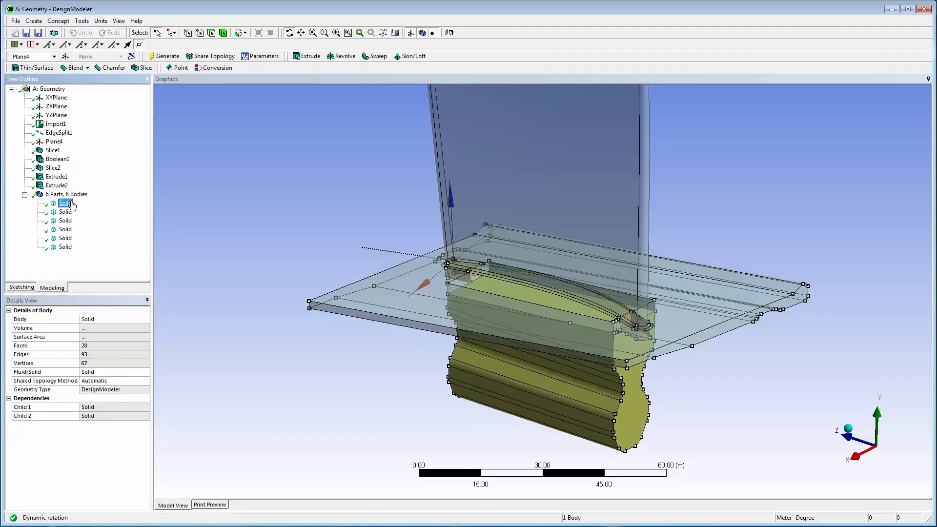
left_click(69, 248, "shift")
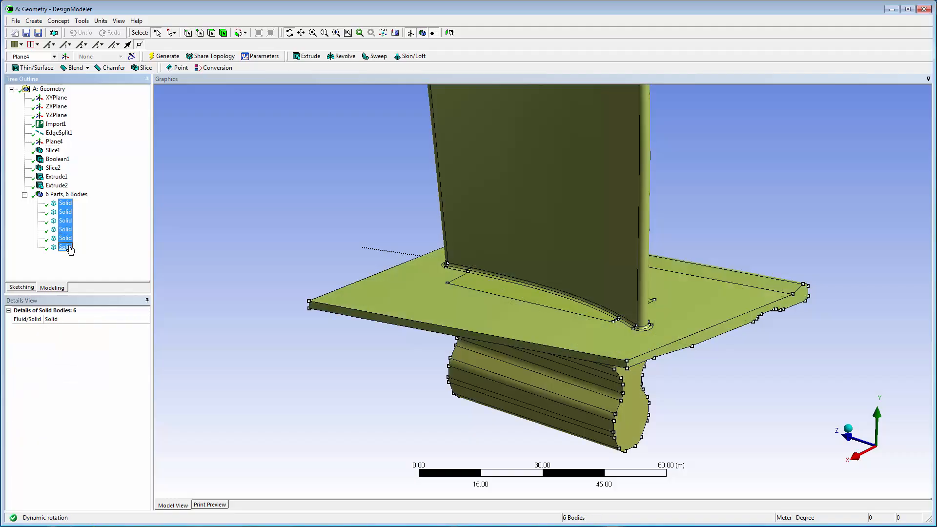
right_click(69, 248)
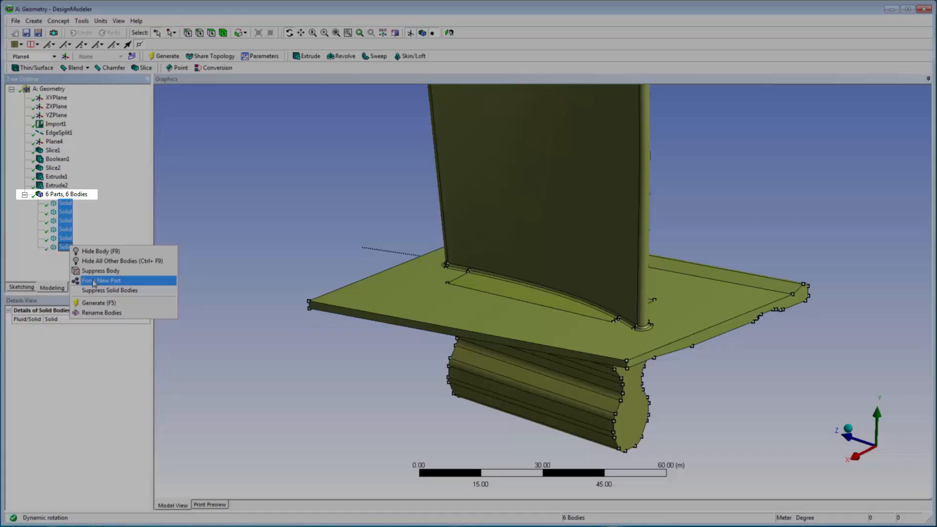
left_click(94, 282)
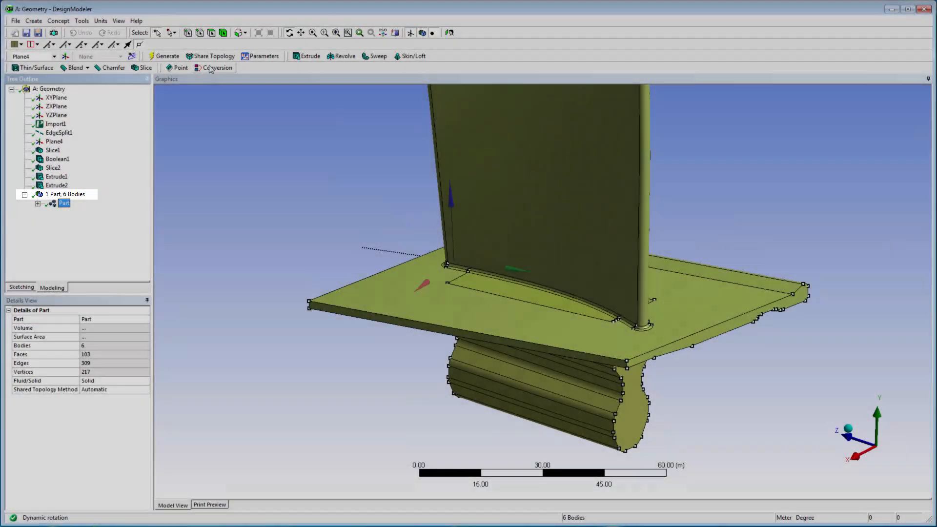
left_click(211, 56)
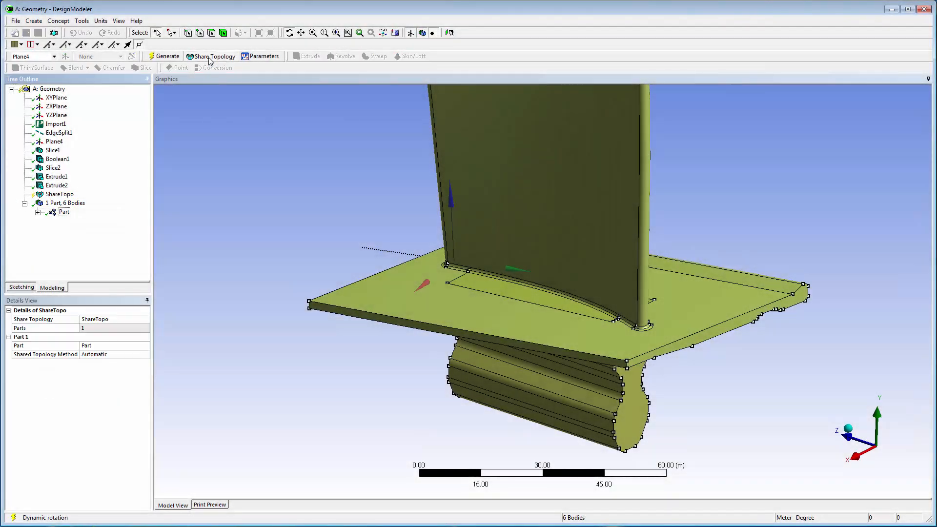
left_click(165, 56)
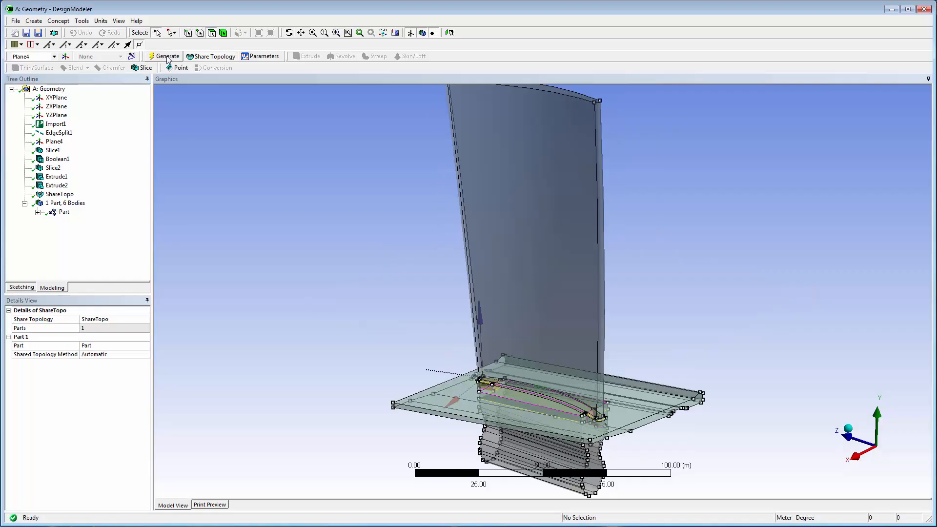
Step: Switch the display to wireframe and examine the edge connections where the blade, platform and root meet
left_click(117, 22)
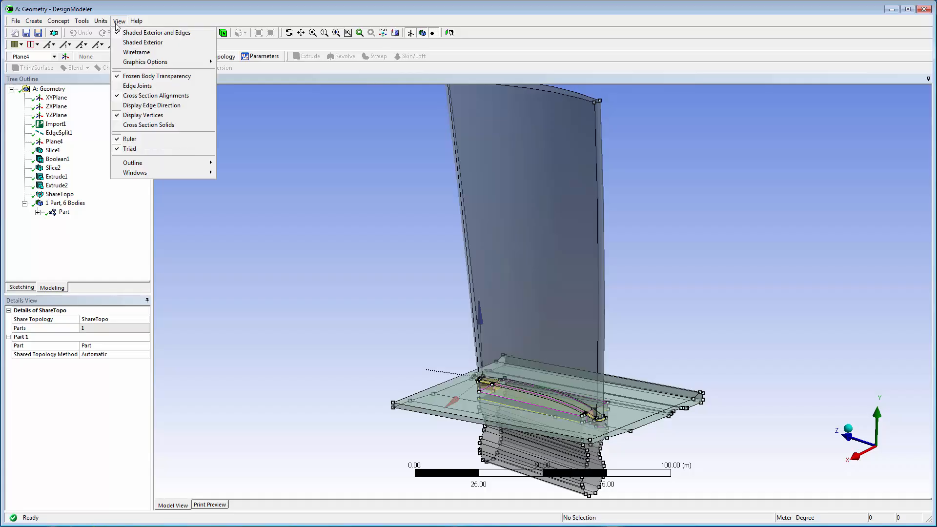
left_click(139, 52)
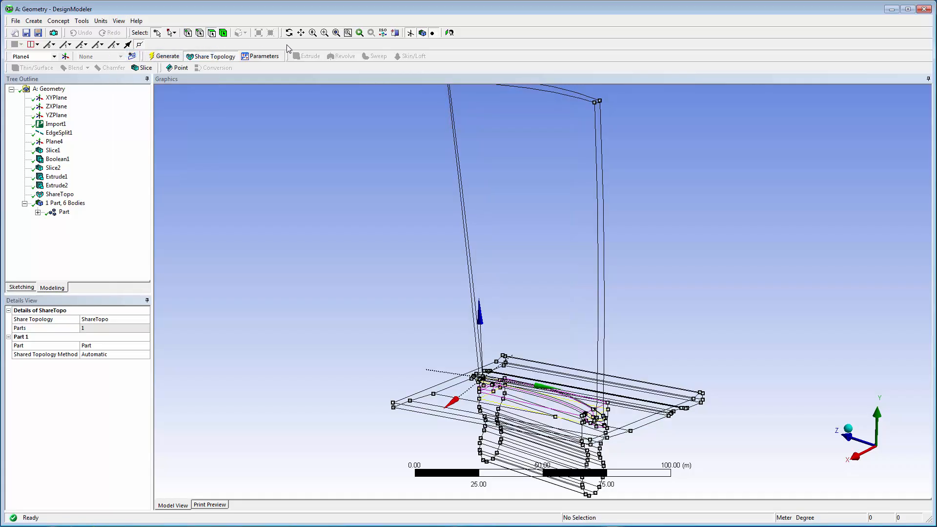
left_click(324, 34)
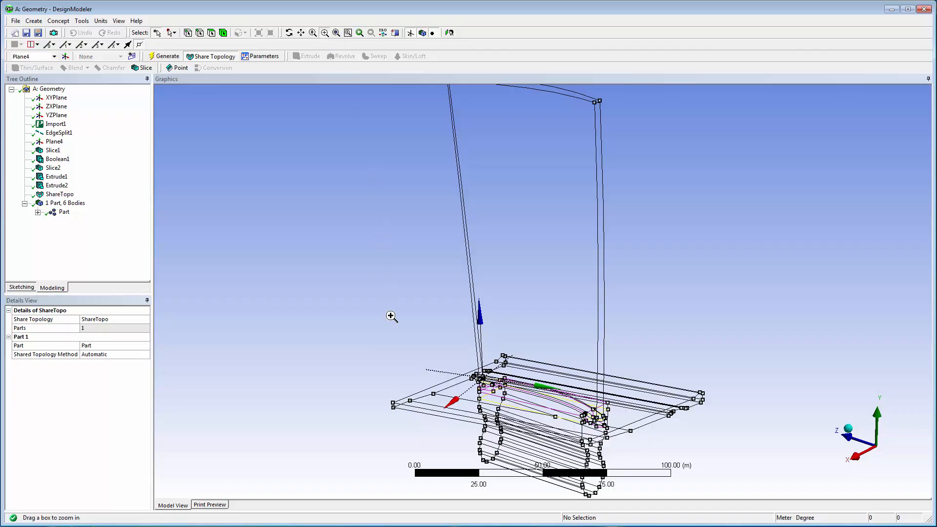
left_click_drag(390, 316, 702, 471)
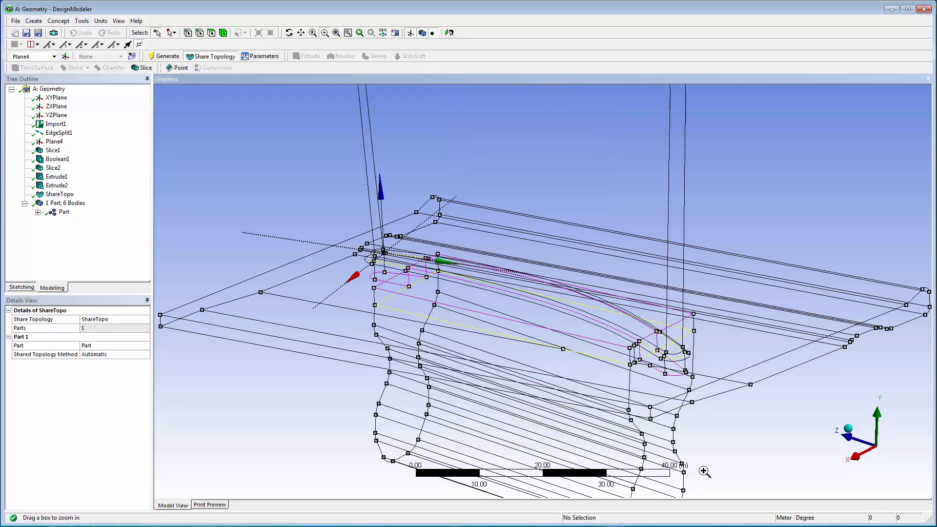